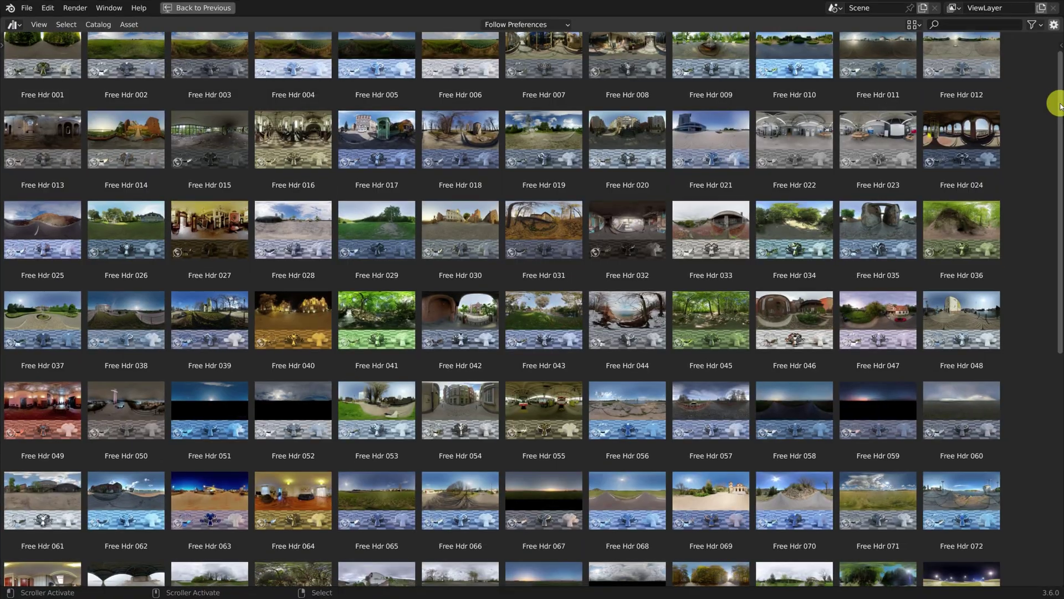
drag(1054, 107, 1056, 140)
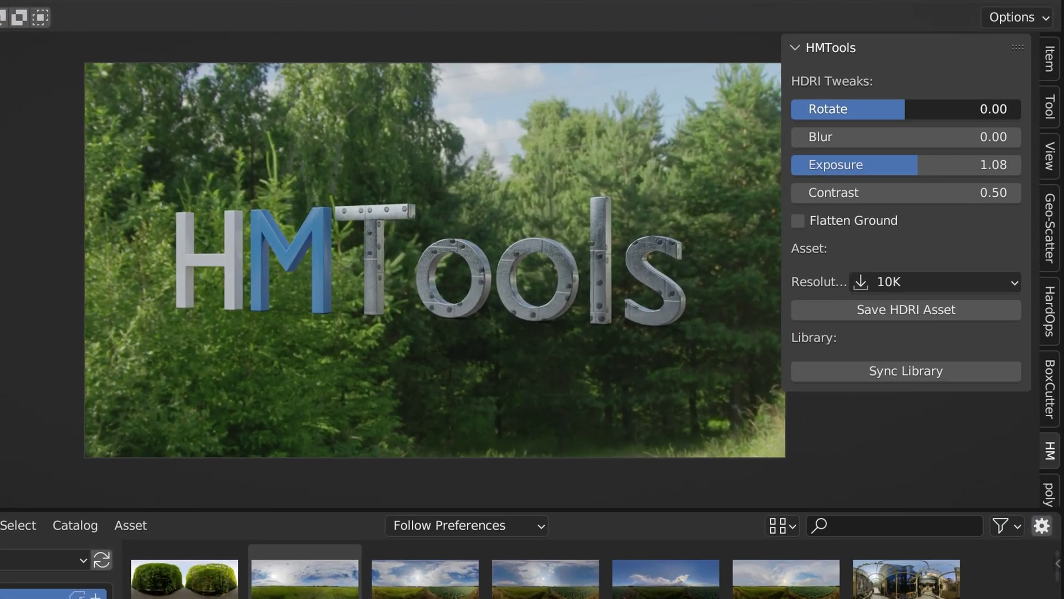
Rotate the forest HDRI background from 0.00 to about -60.43 using the HMTools Rotate slider
drag(899, 108, 879, 109)
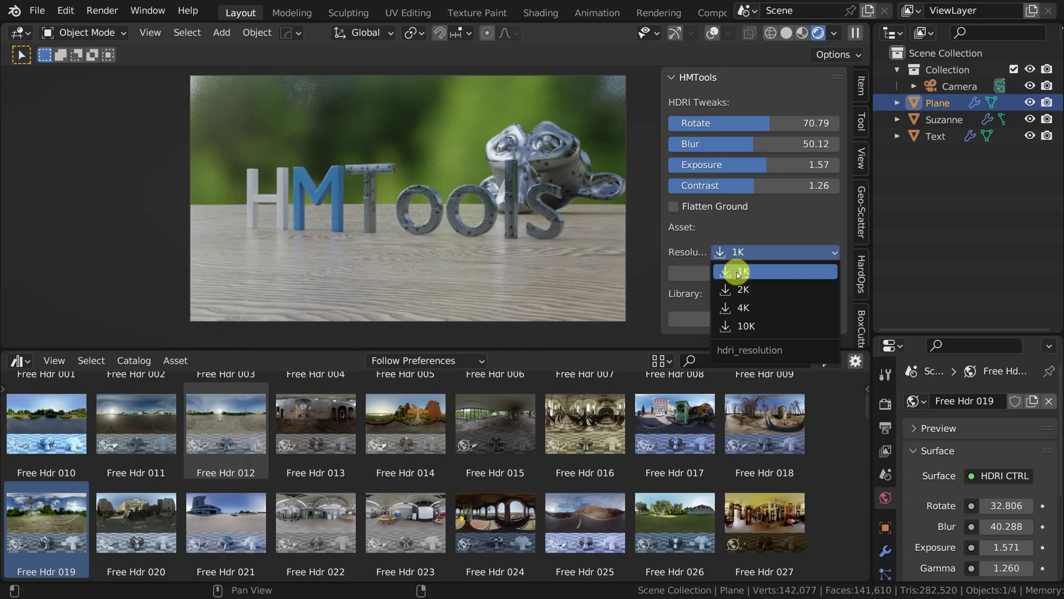
Save the HDRI as a 2K asset over the existing one, then apply Free Hdr 019 as the world background
click(737, 272)
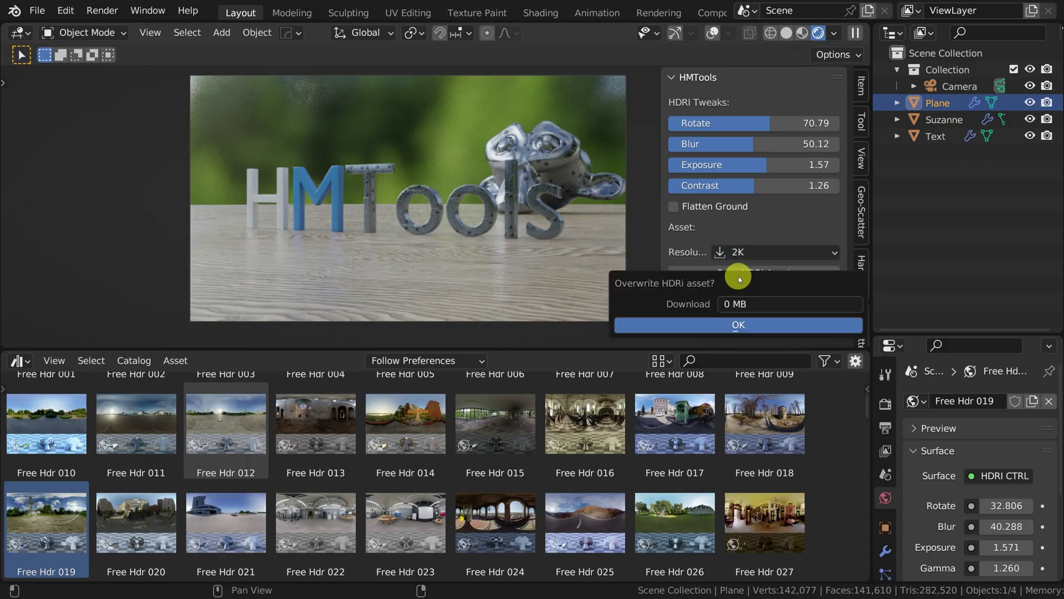
click(733, 323)
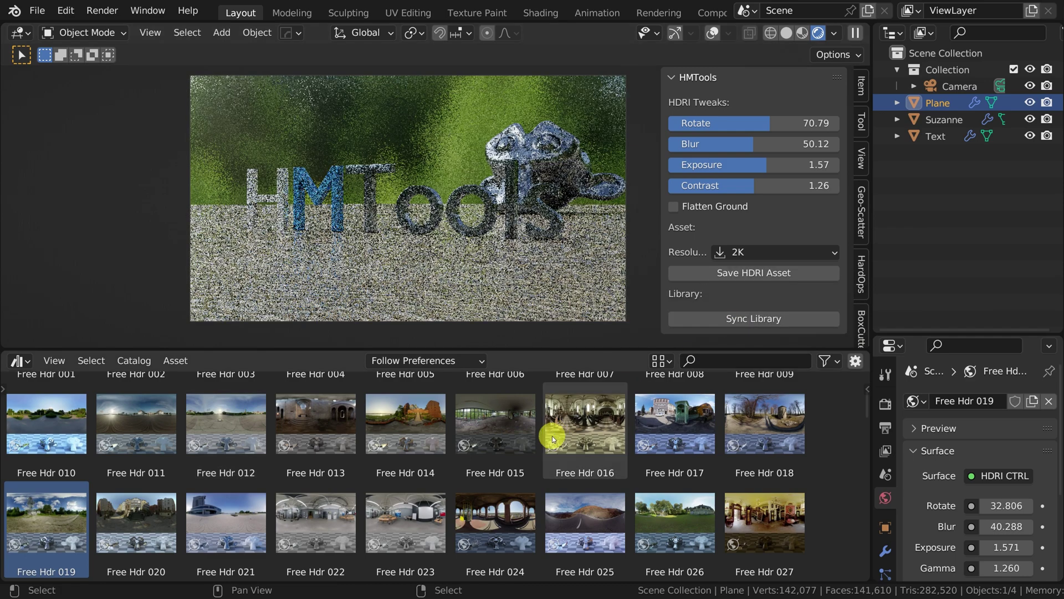
drag(552, 432, 487, 185)
mouse_move(63, 508)
mouse_down()
mouse_move(176, 440)
mouse_move(425, 235)
mouse_up()
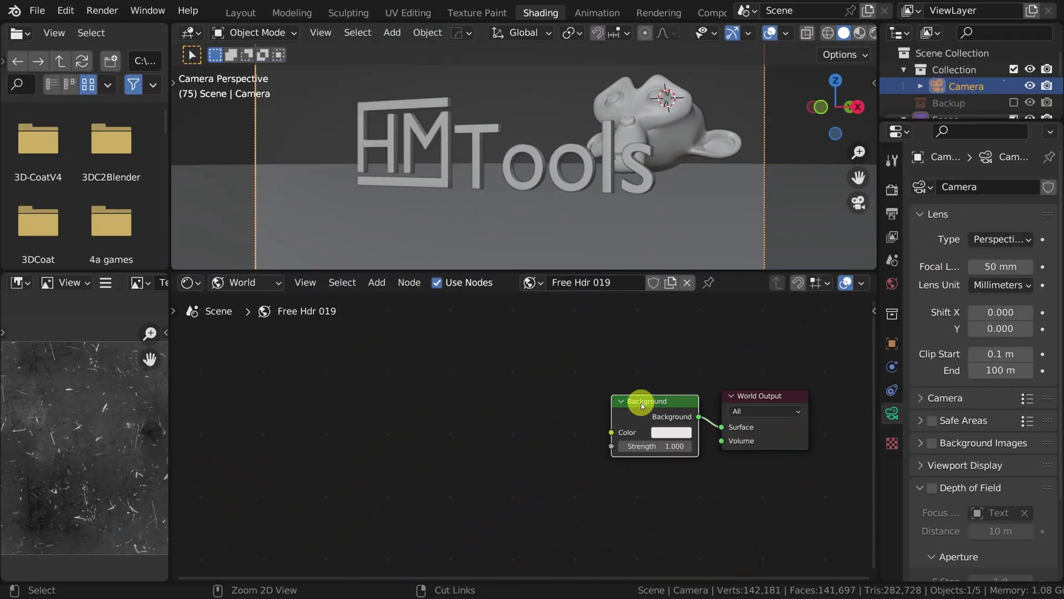
Load an EXR HDRI from E:\hdre\EXR into the world shader nodes and raise its blur
key(ctrl+t)
click(553, 456)
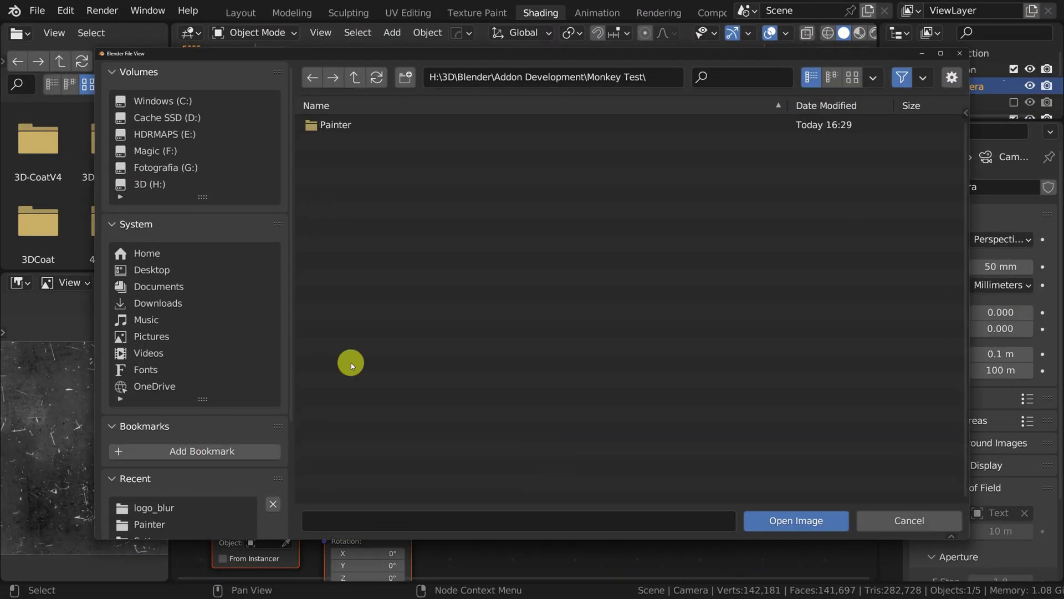
click(163, 134)
click(332, 242)
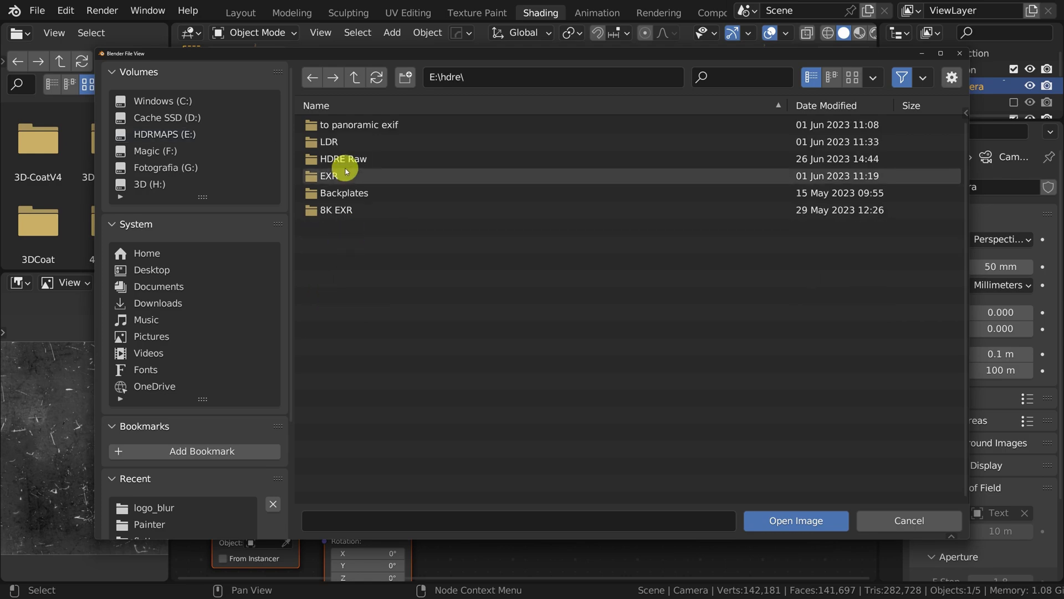
click(345, 170)
double_click(409, 435)
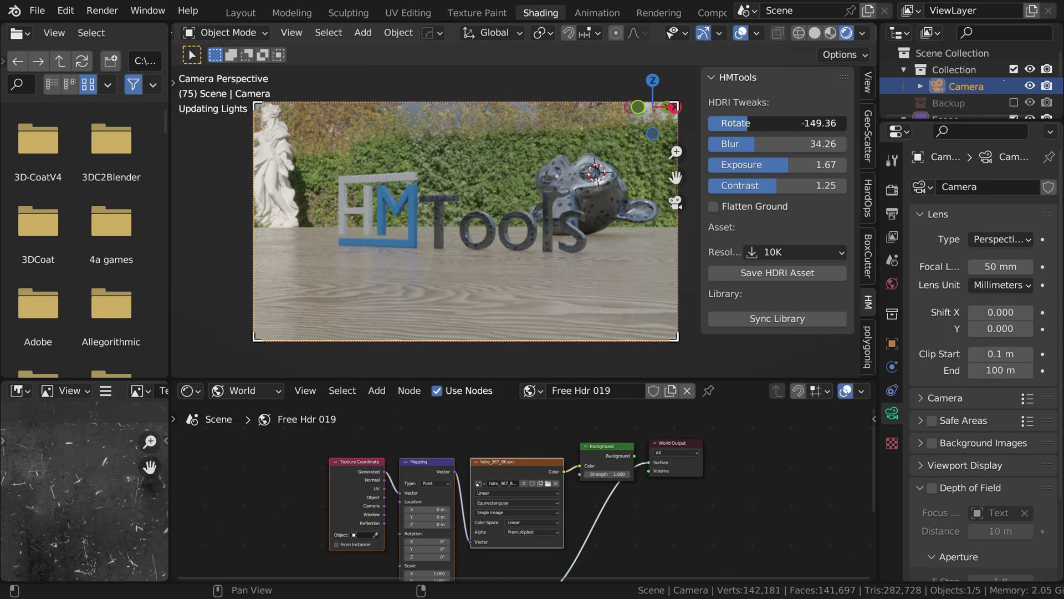
drag(756, 144, 773, 144)
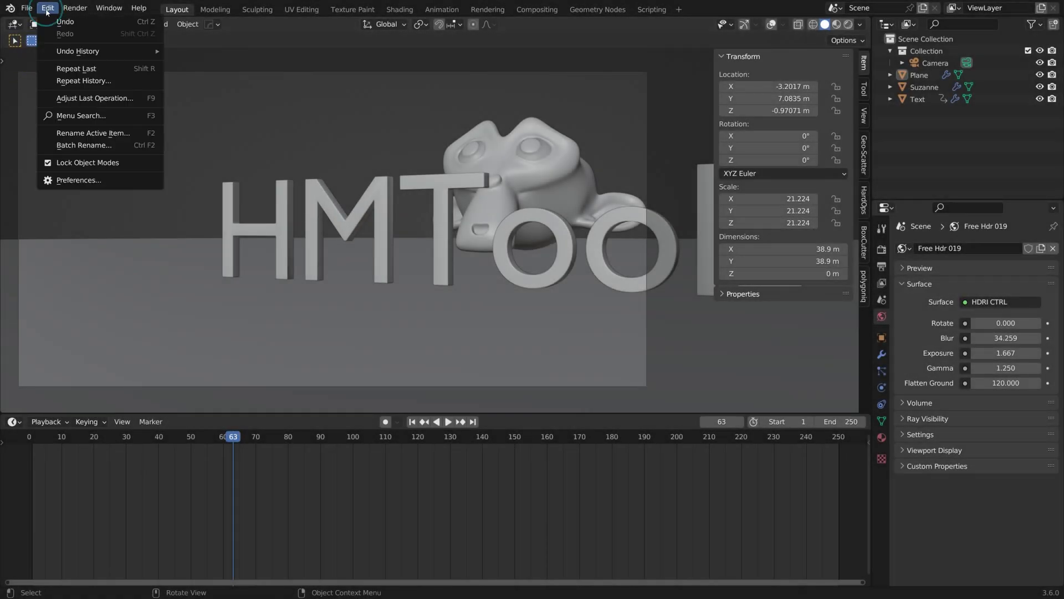
Install hmtools.zip as an add-on, enable Import-Export: HMTools and expand its details
click(85, 178)
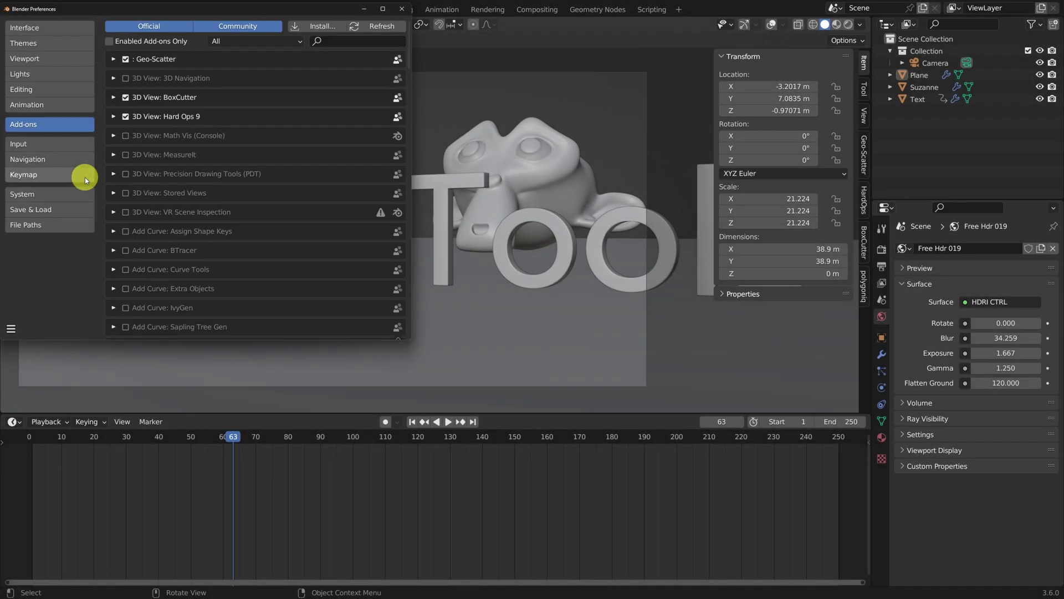
click(319, 26)
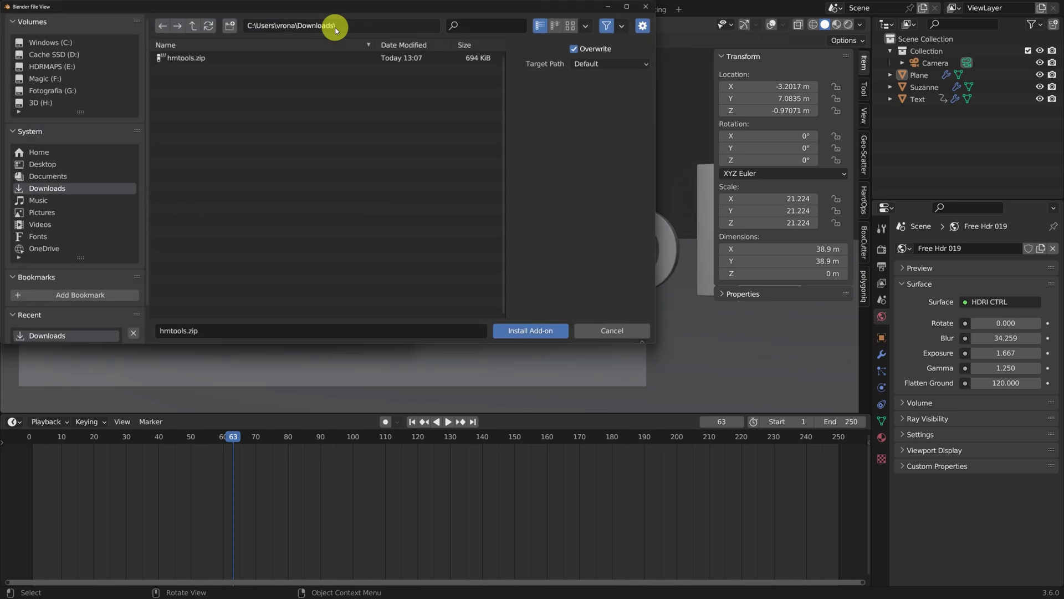
double_click(219, 57)
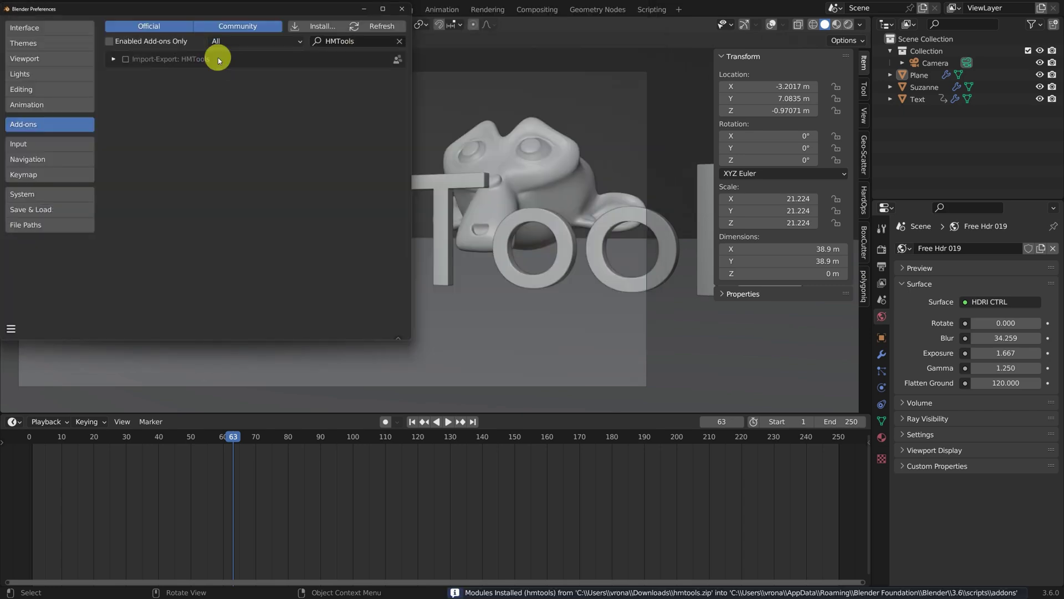
click(126, 60)
click(114, 59)
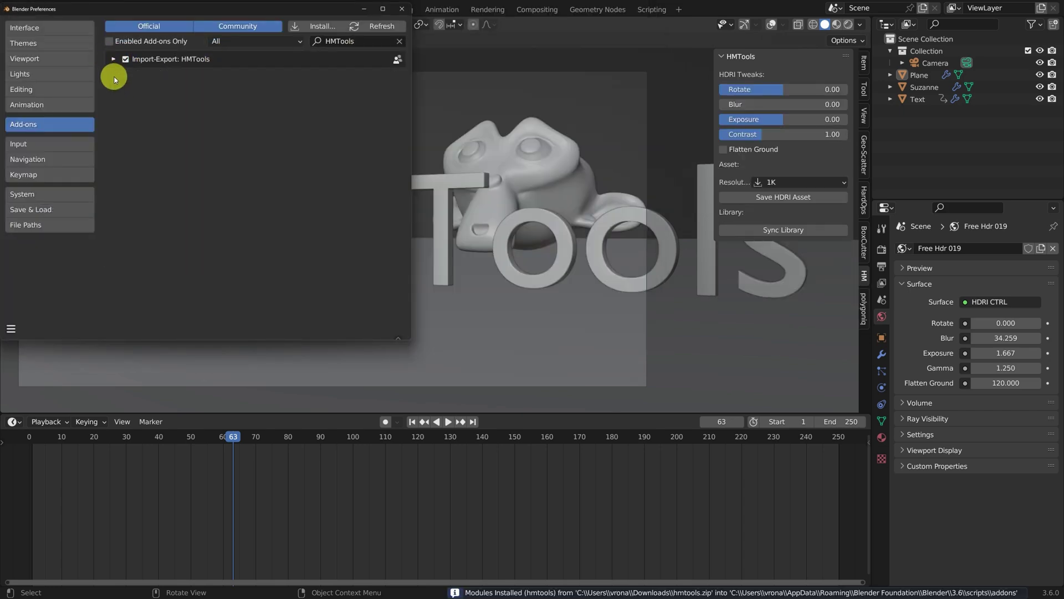
click(114, 60)
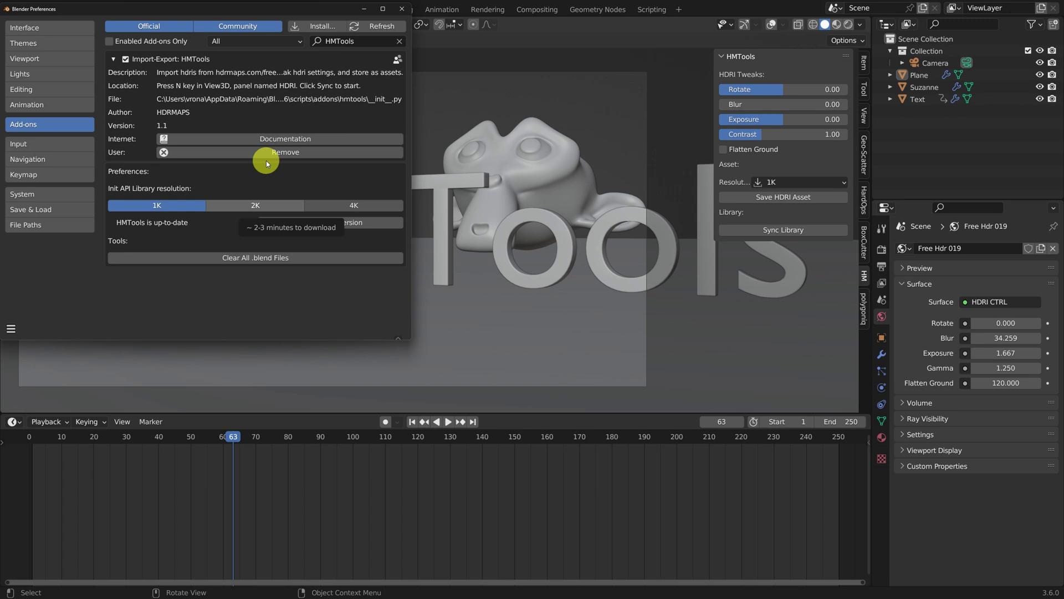
Sync the HMTools HDRI library and wait until all 132 HDRIs finish downloading
click(402, 11)
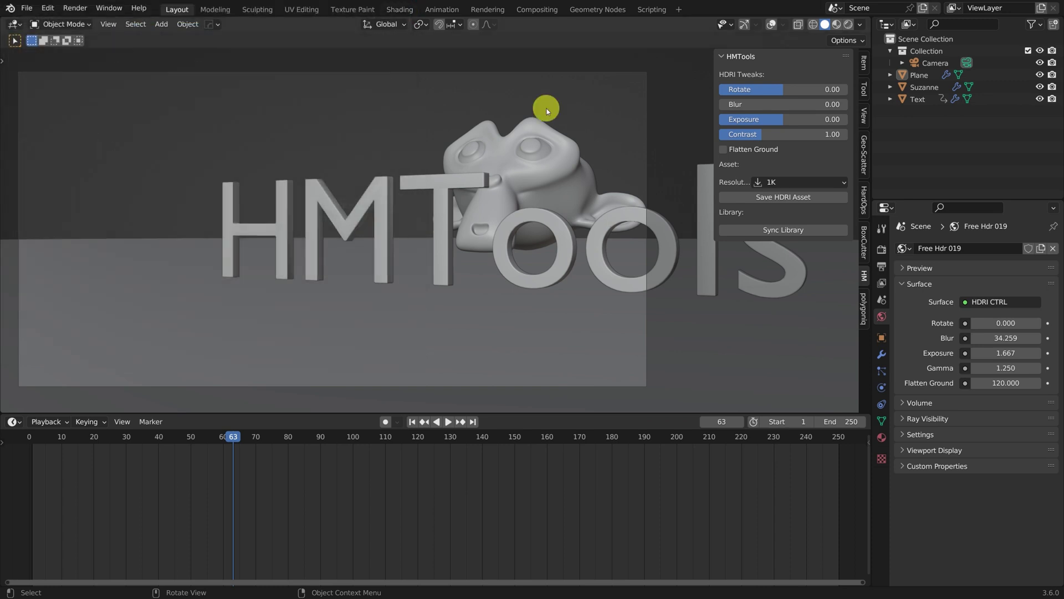
click(762, 233)
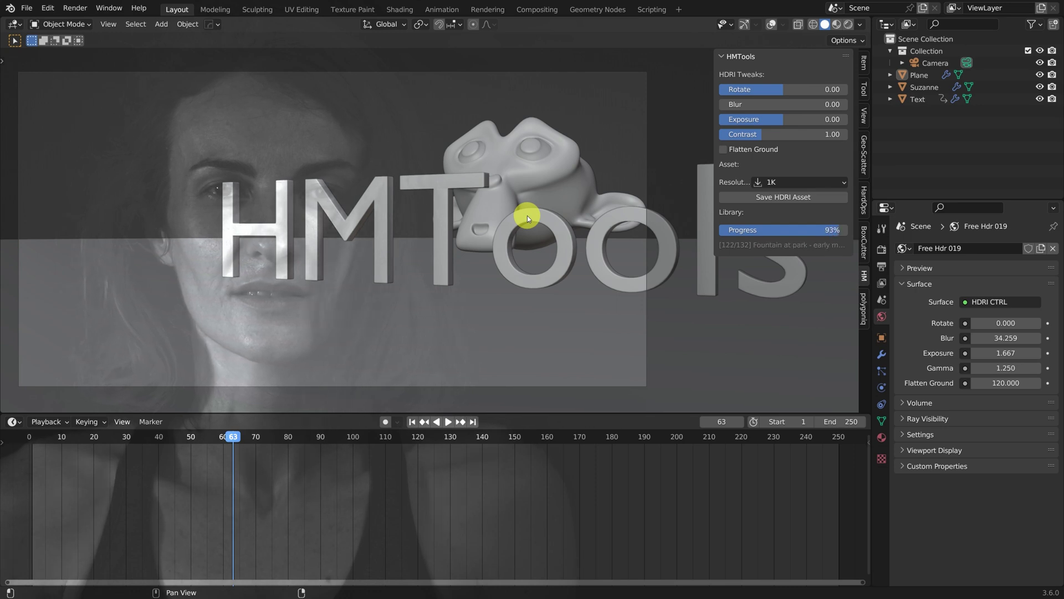
click(13, 421)
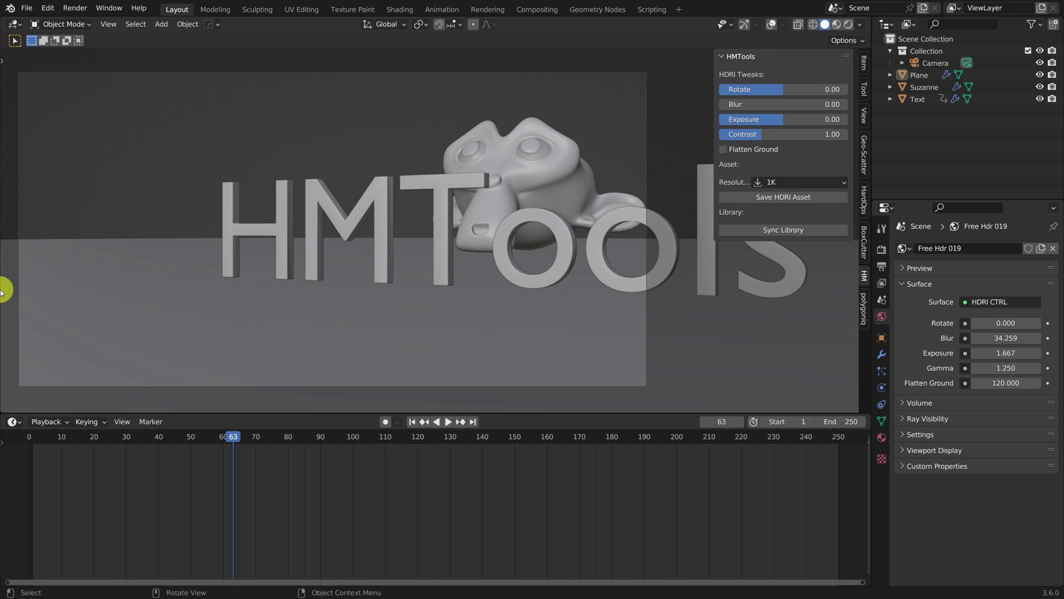
Turn the timeline area into an Asset Browser showing the refreshed hdrmaps library
click(11, 421)
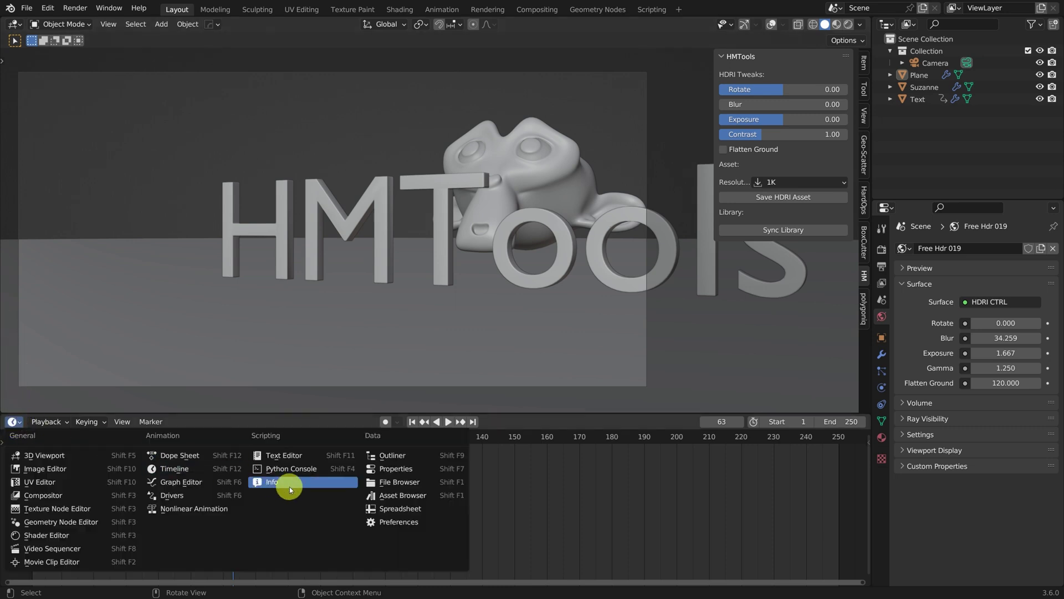
click(379, 495)
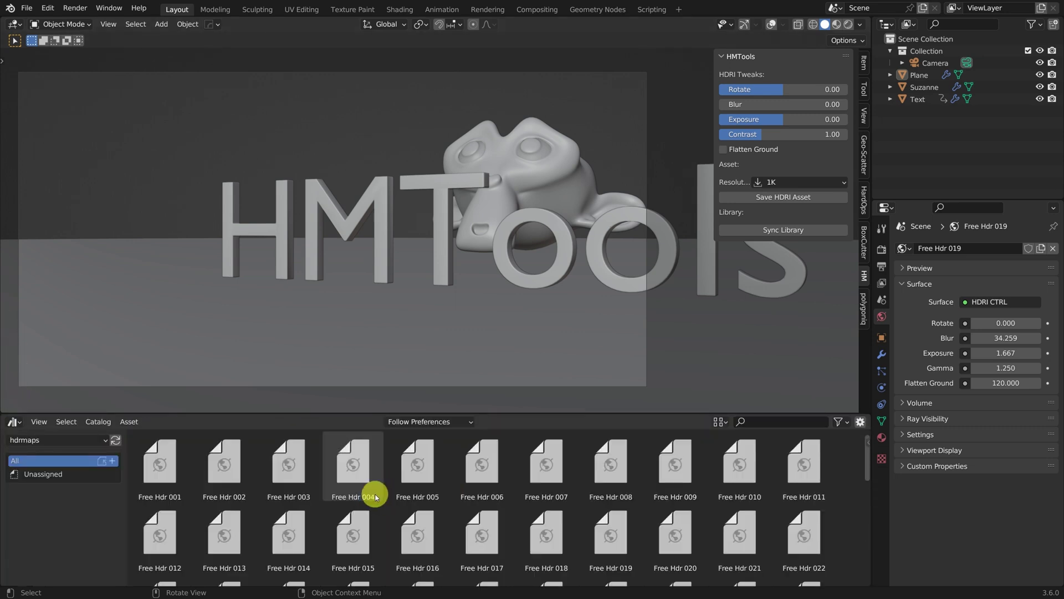
click(88, 439)
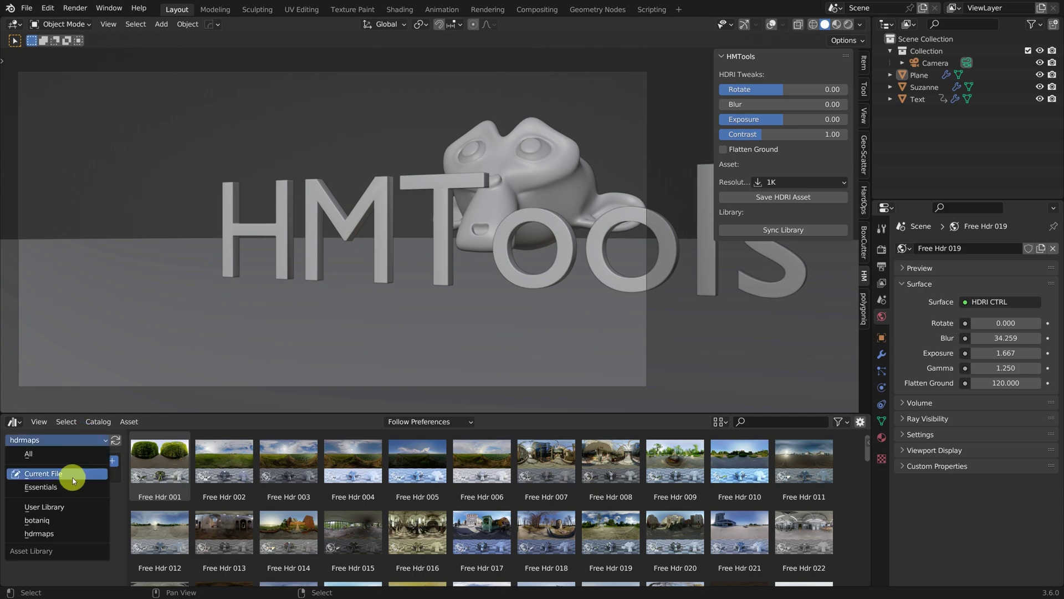
click(72, 532)
click(113, 443)
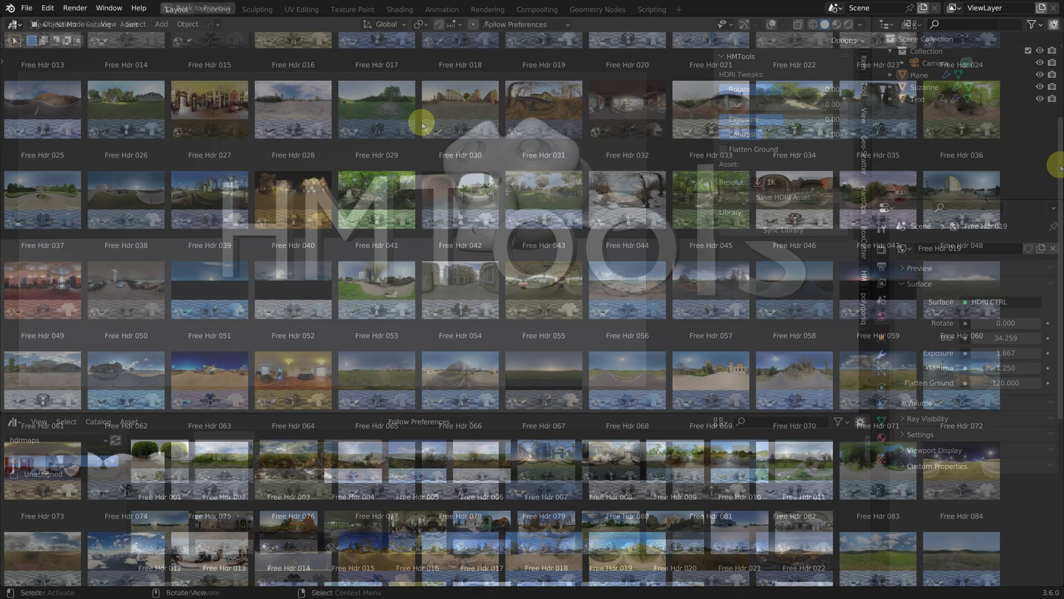
drag(1055, 165, 1055, 221)
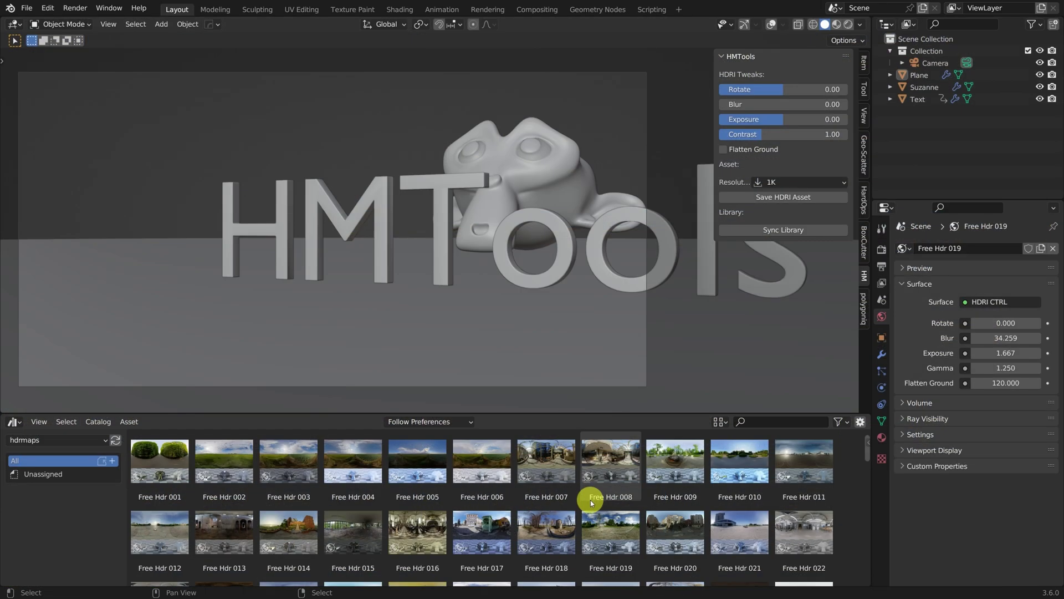
scroll(590, 500, down, 1)
Place Free Hdr 019 in the scene, preview in Rendered shading, and enlarge the asset area
drag(598, 519, 692, 408)
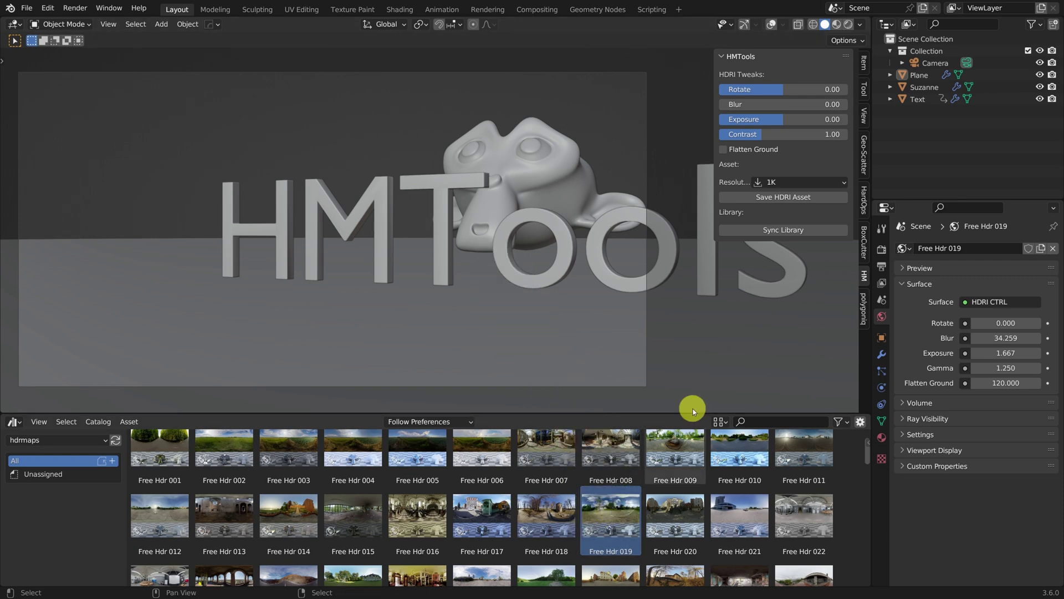
click(850, 25)
key(z)
drag(500, 412, 507, 360)
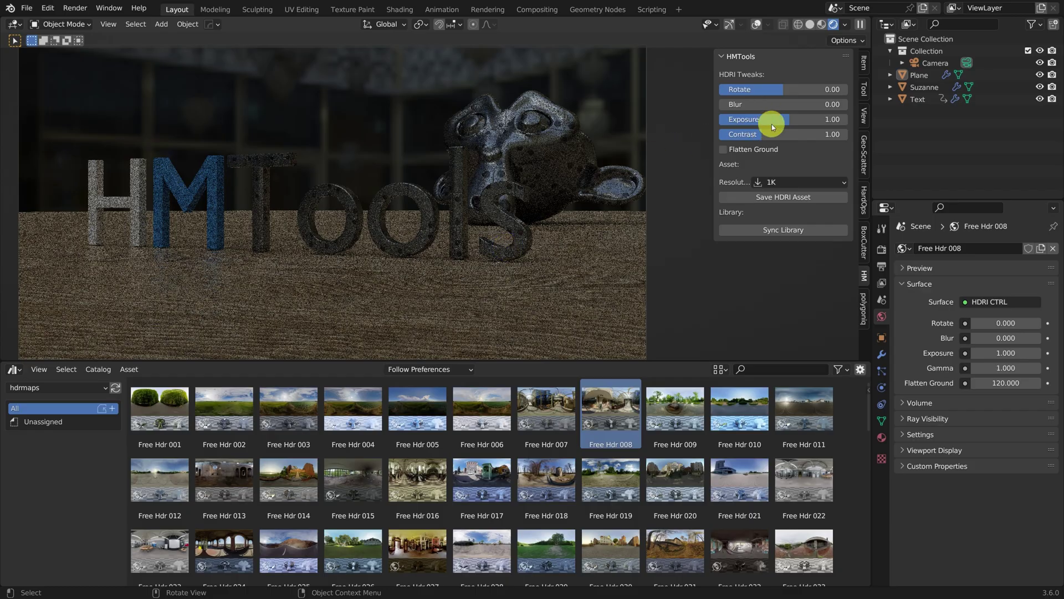
Rotate Free Hdr 008 to about -131.5 and roughly adjust exposure and contrast with sliders
drag(789, 121, 805, 122)
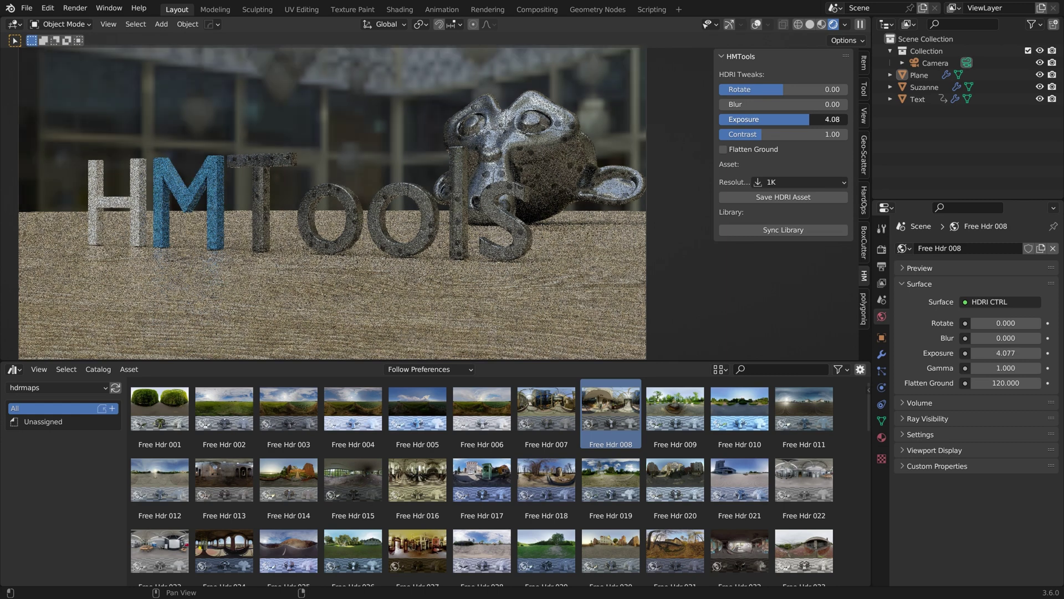
drag(779, 90, 791, 89)
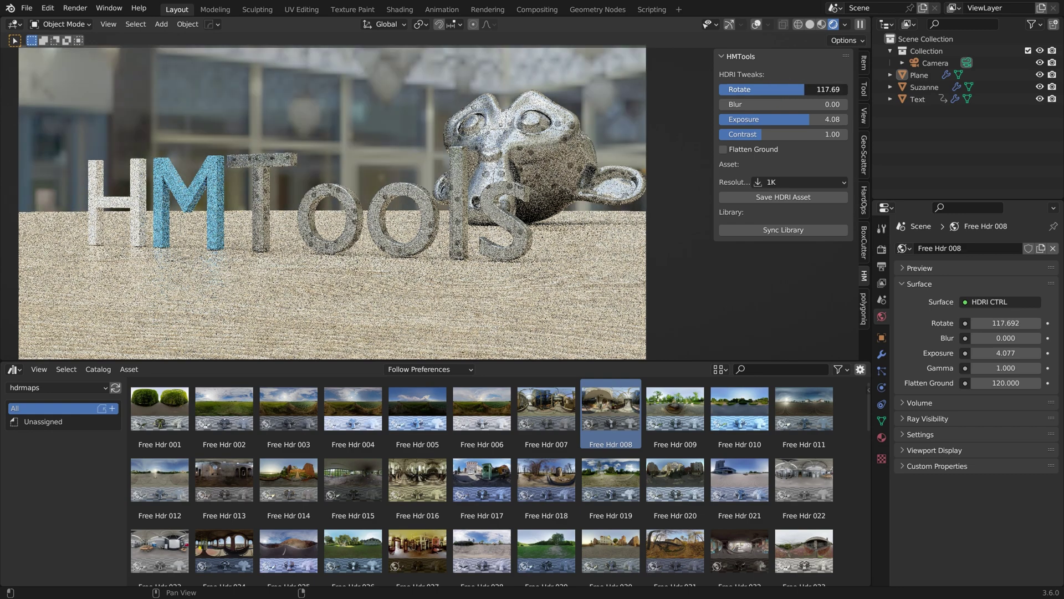
drag(805, 89, 808, 91)
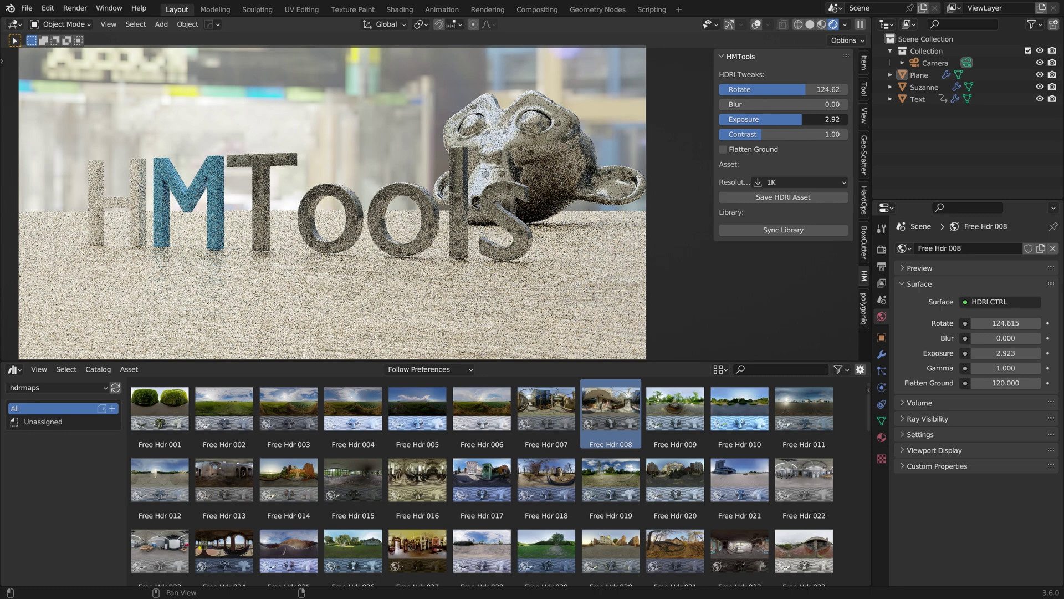
drag(802, 124, 782, 123)
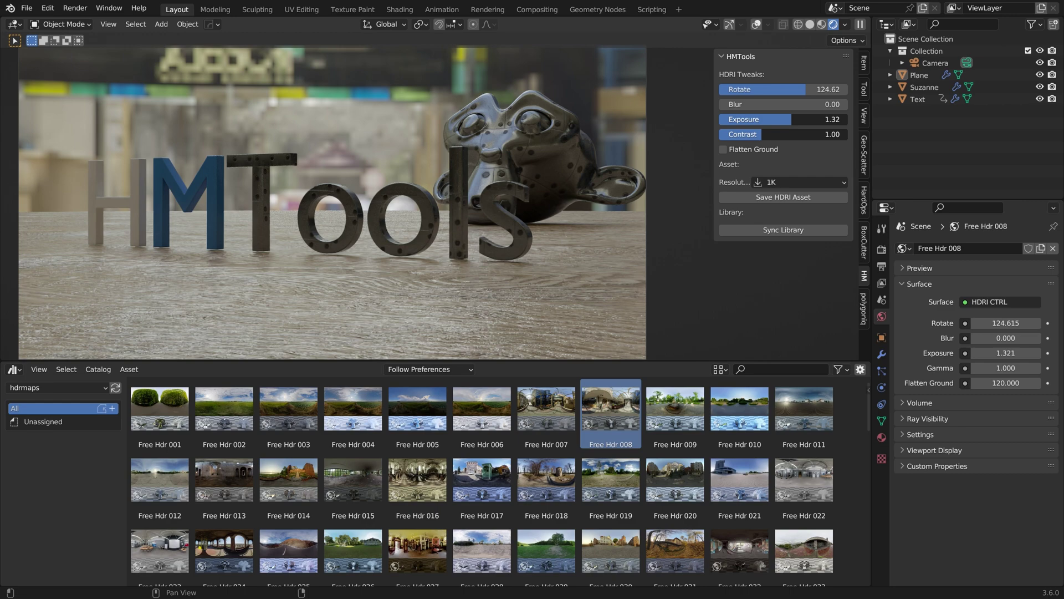
drag(765, 119, 790, 134)
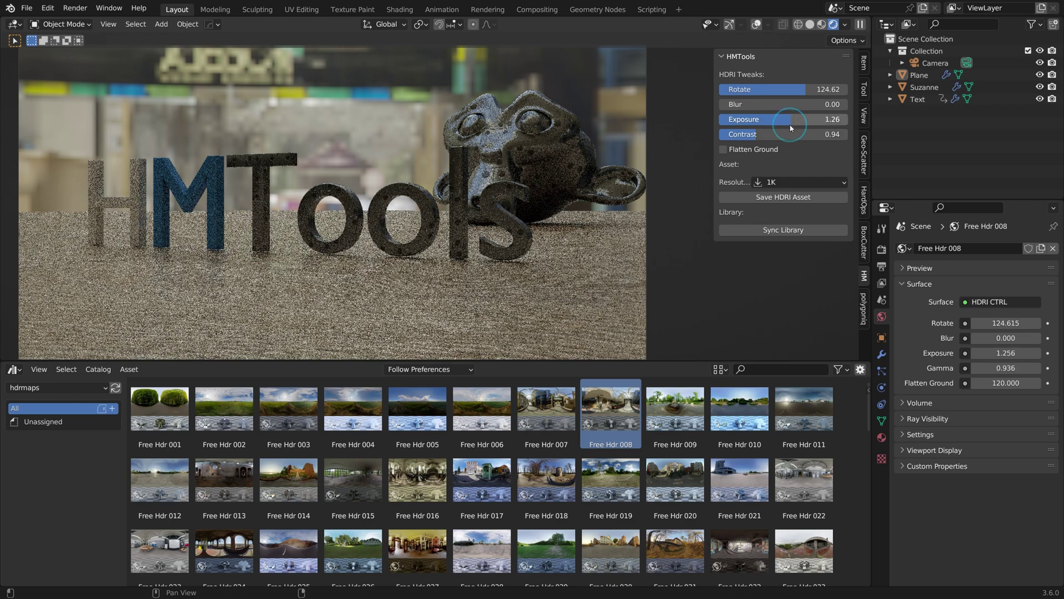
Enter exact values: exposure 1.5 and contrast 1.0, then exposure 3
click(794, 119)
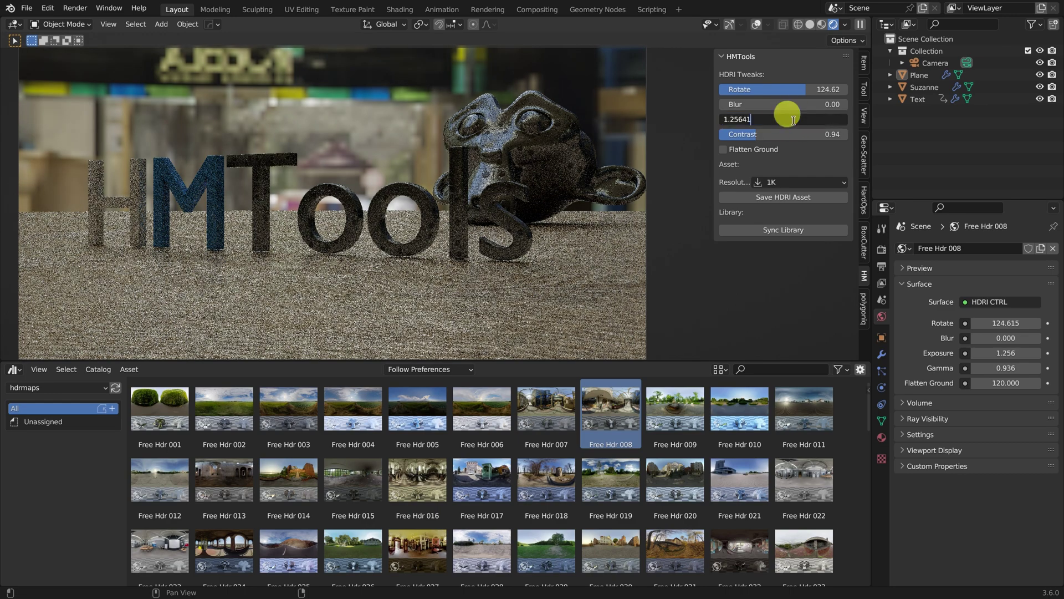
key(BackSpace)
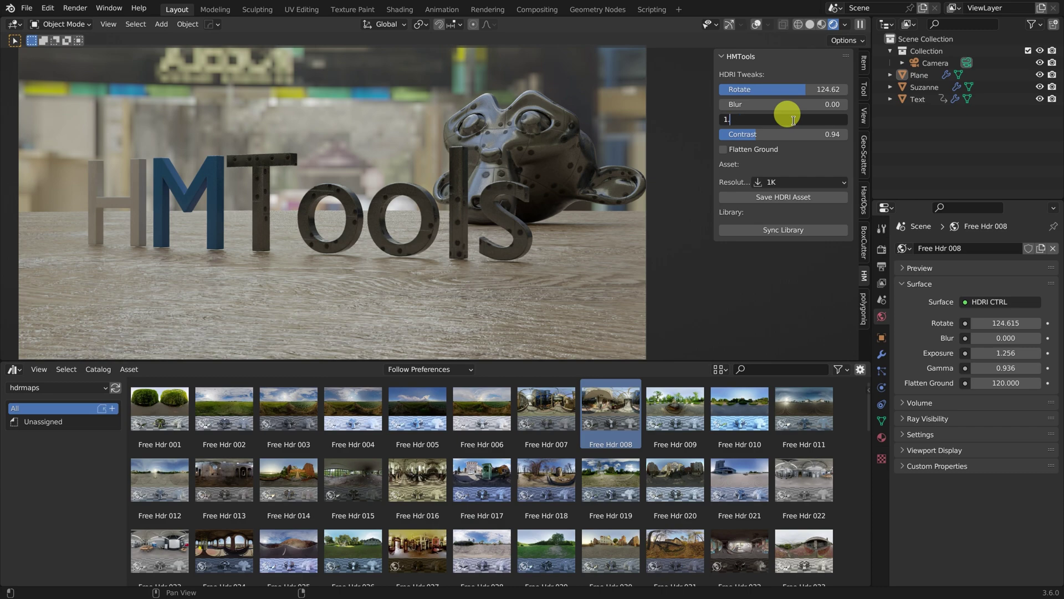
text(.5)
key(Return)
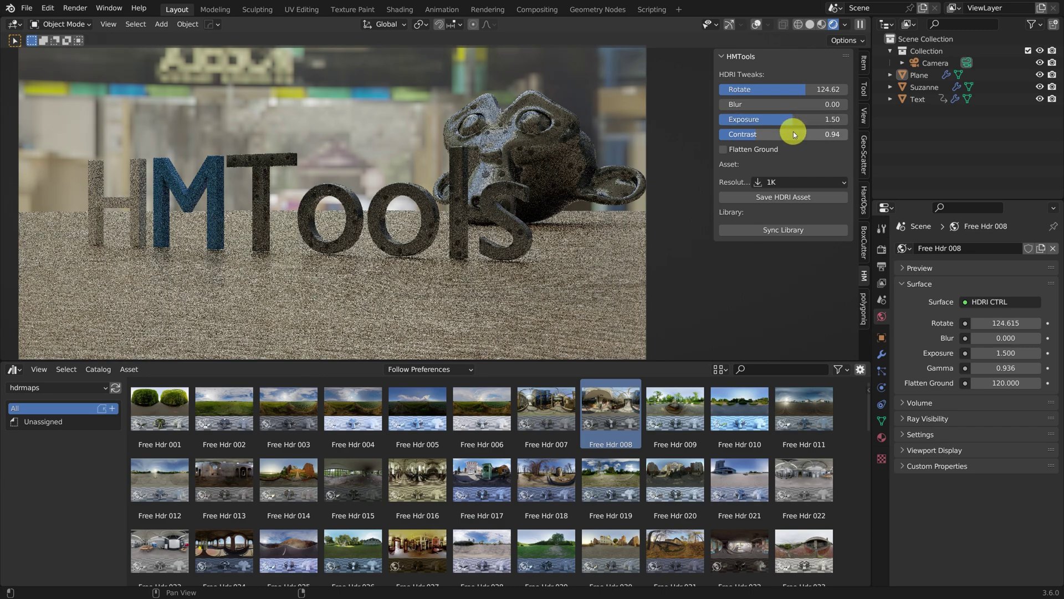
text(1)
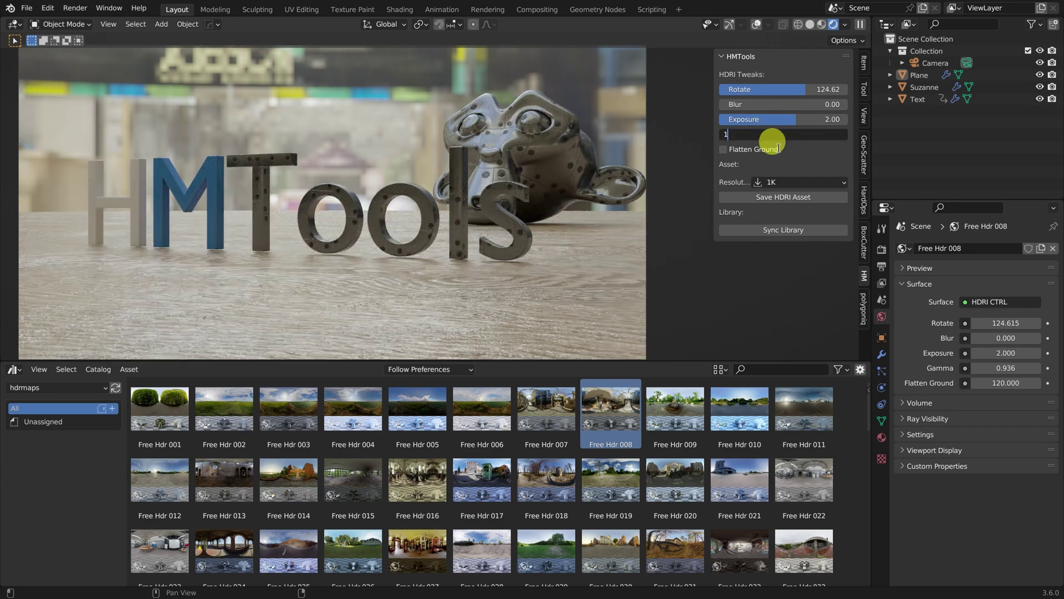
key(Return)
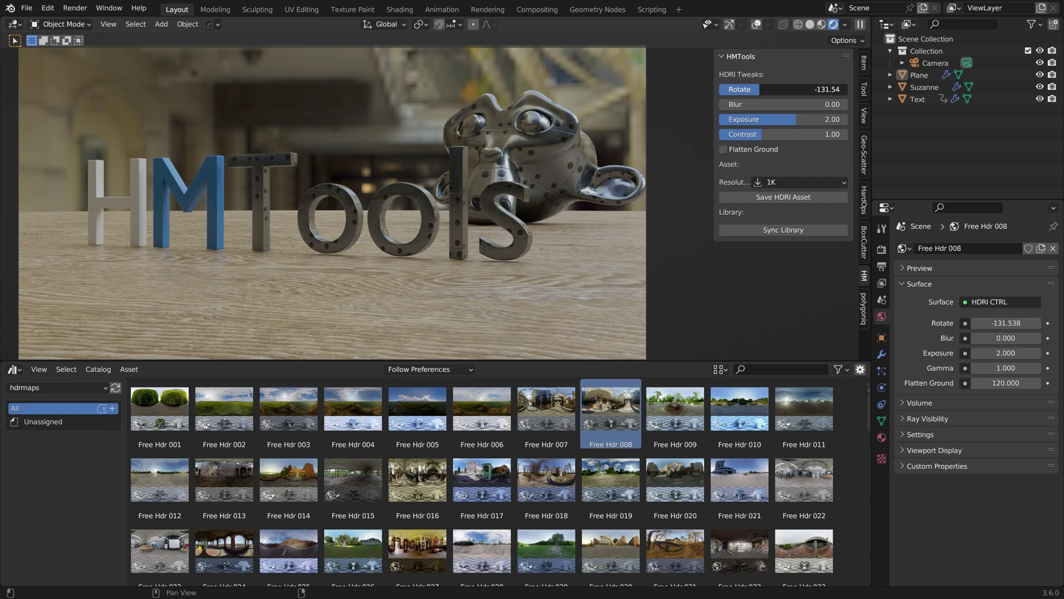
click(799, 122)
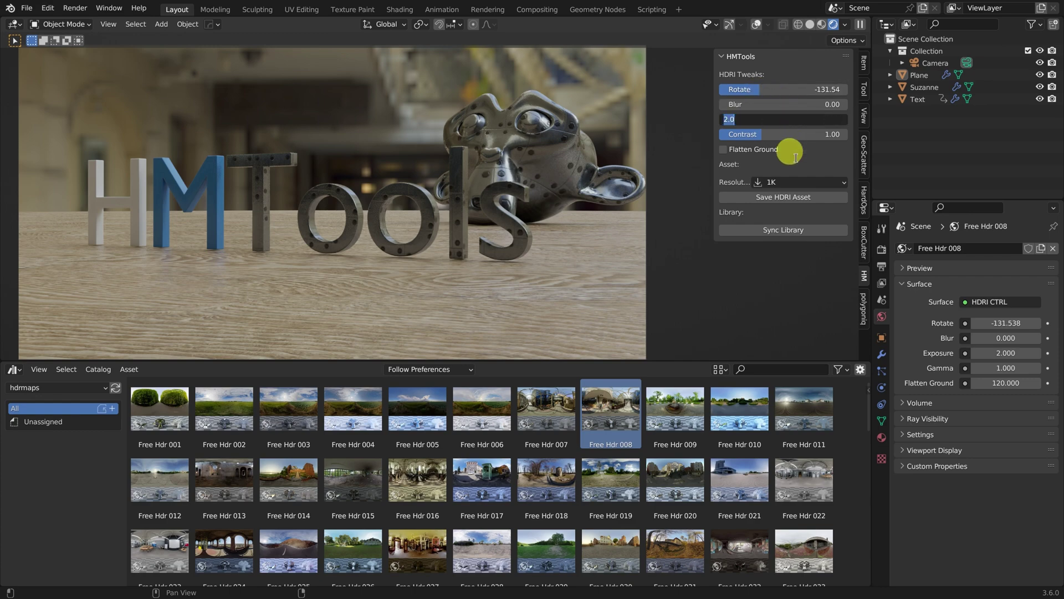
text(3)
key(Return)
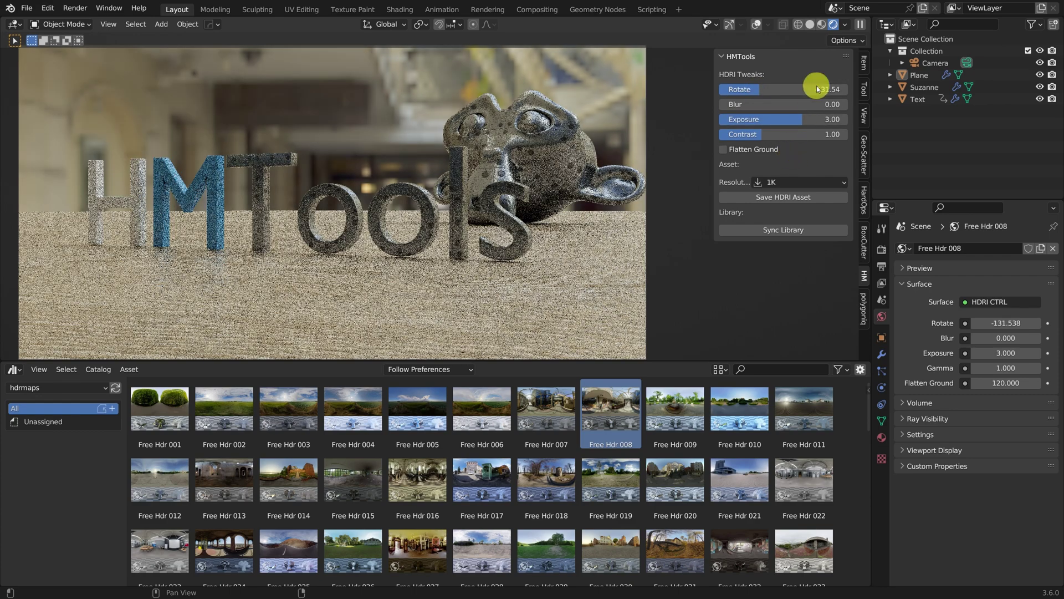
Set the HMTools asset resolution to 4K and save Free Hdr 008 as an HDRI asset
click(782, 181)
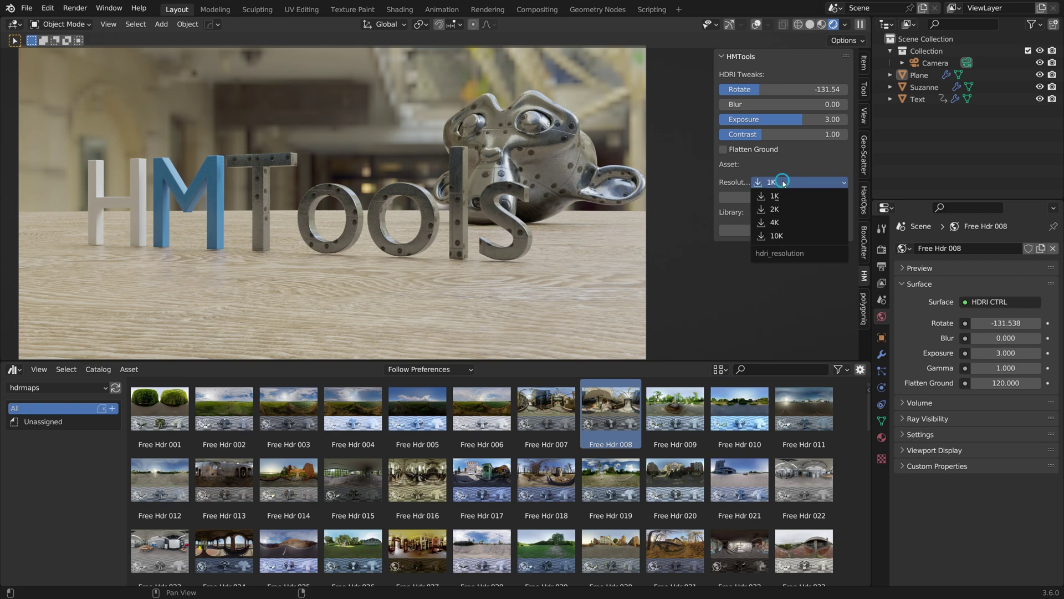
click(778, 224)
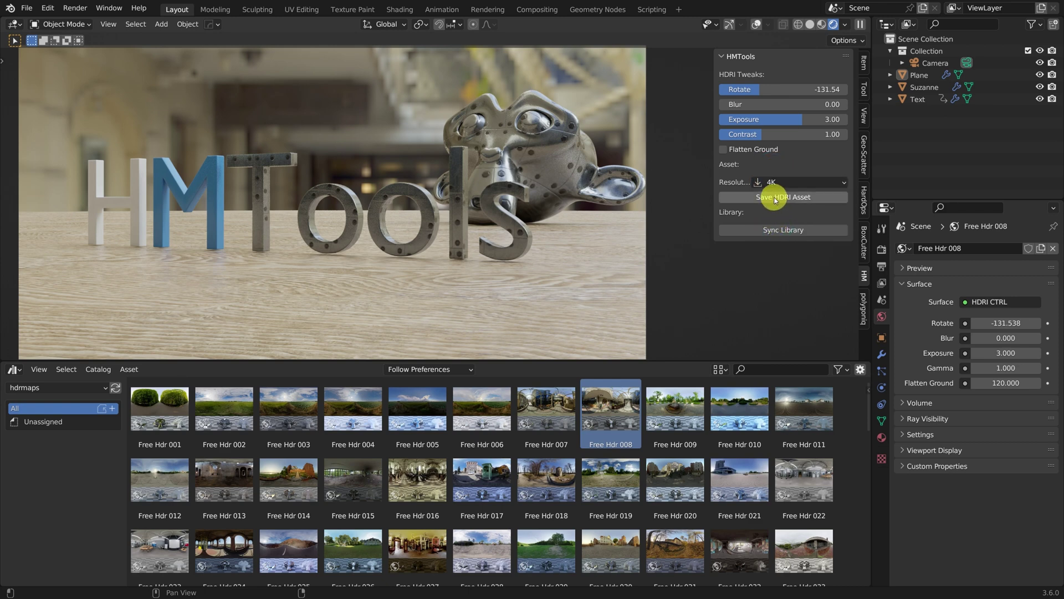
click(774, 197)
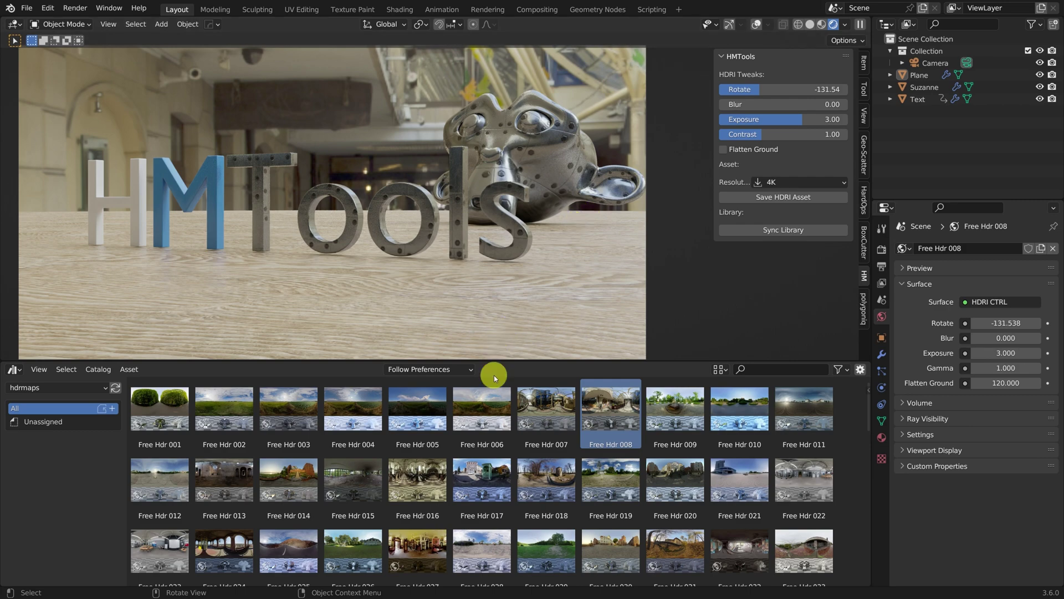
scroll(510, 454, down, 5)
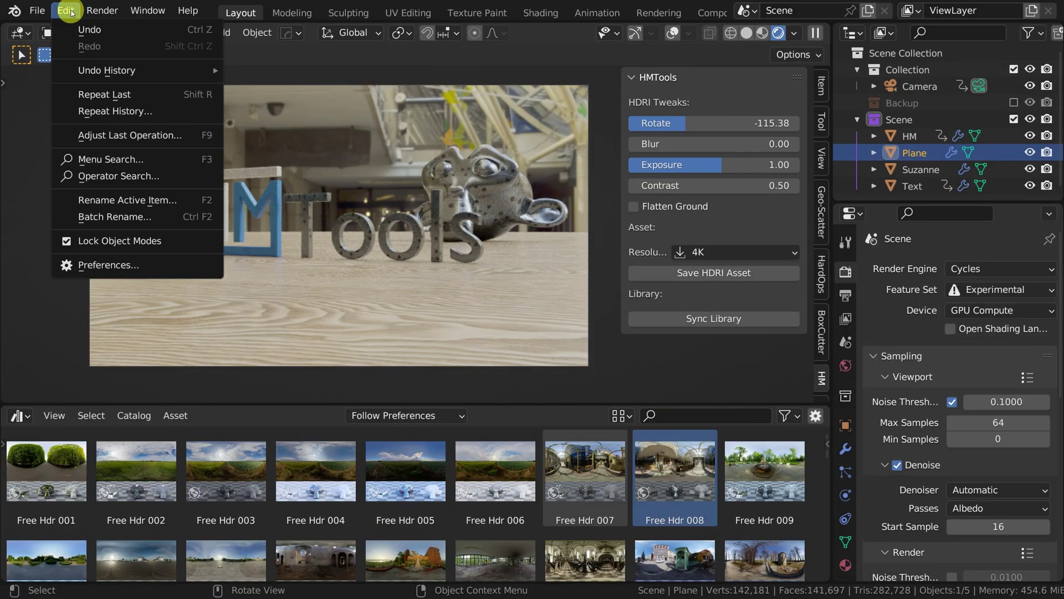
Search the add-on preferences for 'hm' and open the HMTools library folder in File Explorer
click(121, 265)
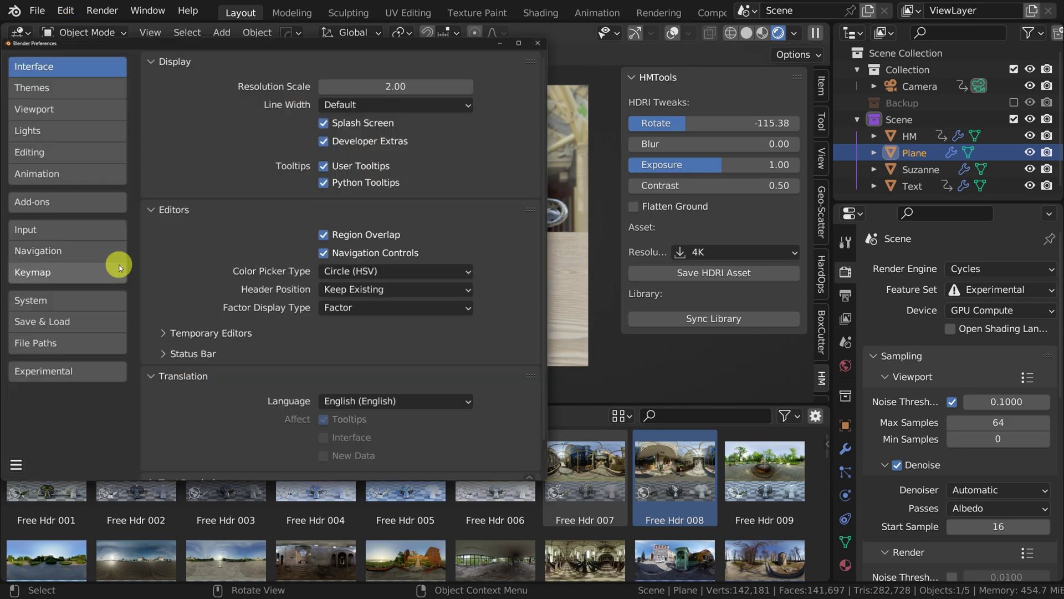
click(85, 203)
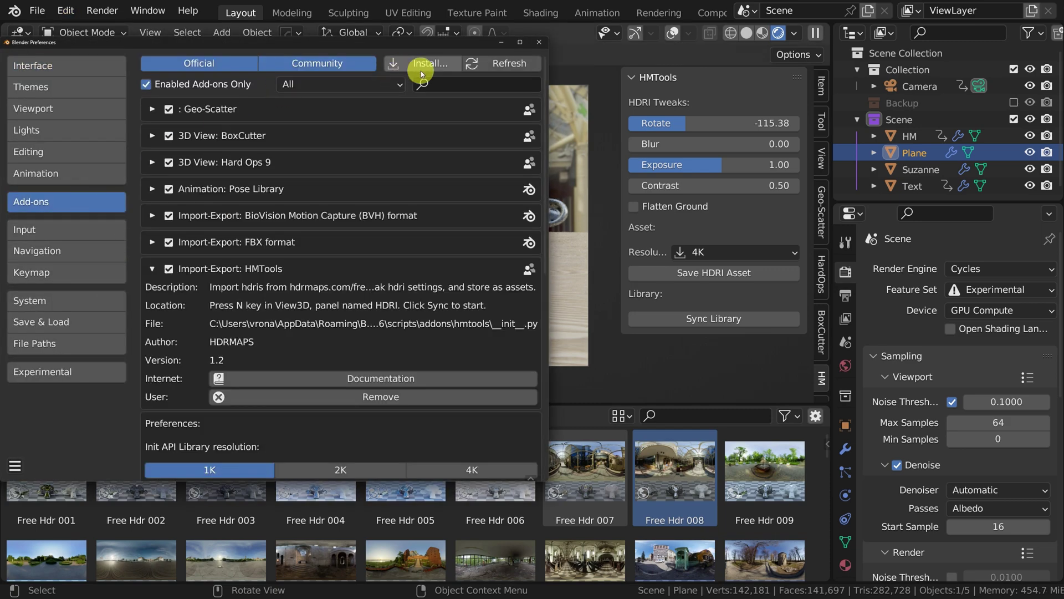
click(445, 83)
text(hm)
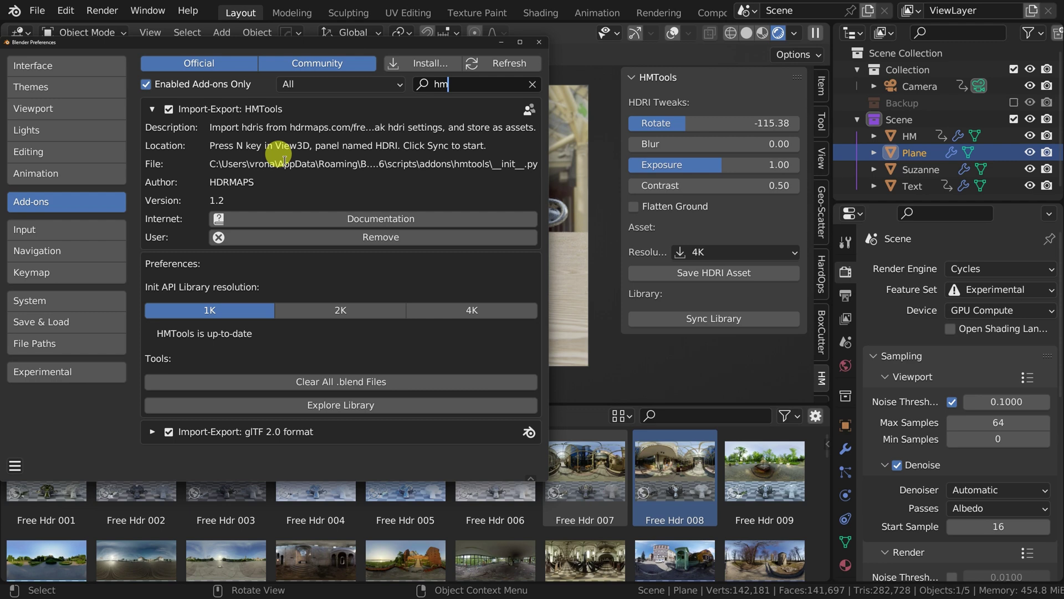
click(366, 405)
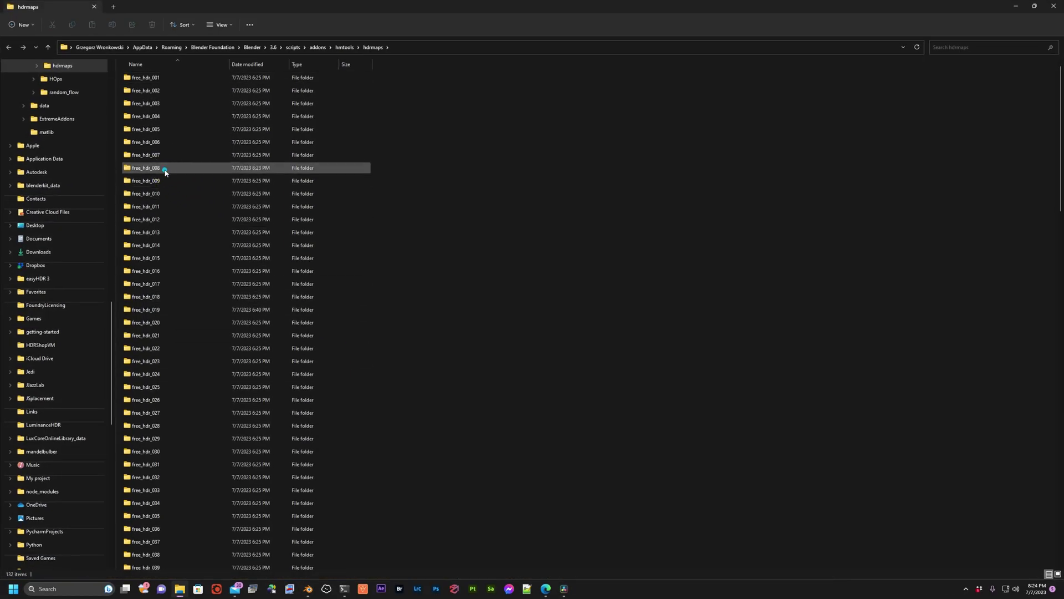
Open the free_hdr_008 folder and select its 1K EXR file
double_click(164, 169)
click(209, 143)
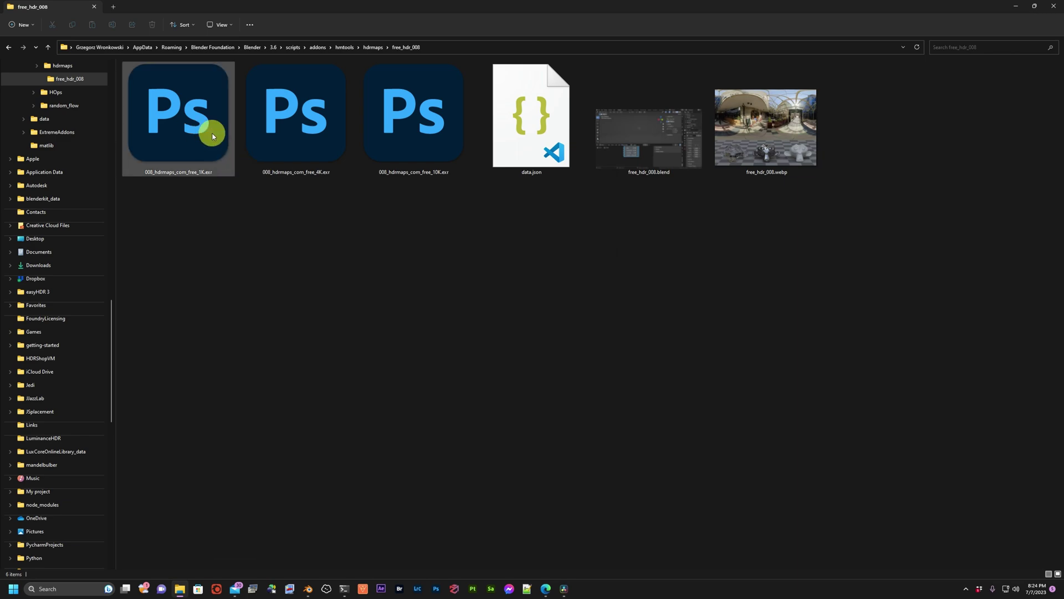